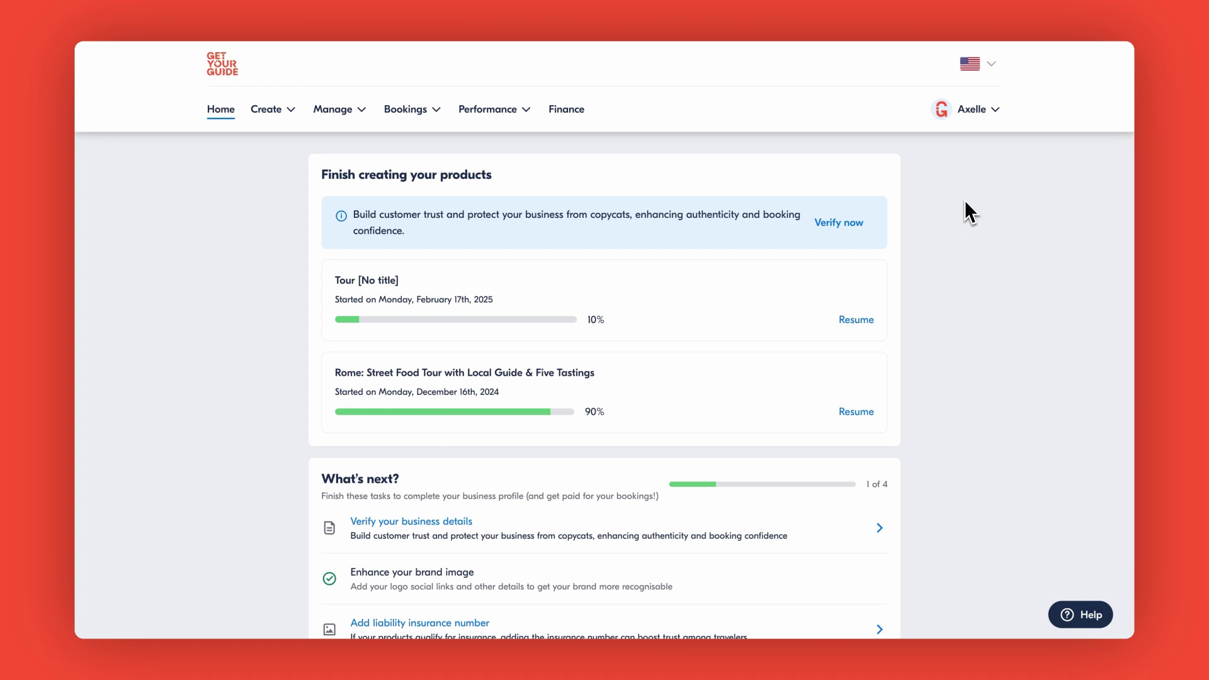
# - Go to Account settings from the user name menu to list the team's account profiles
pyautogui.click(973, 109)
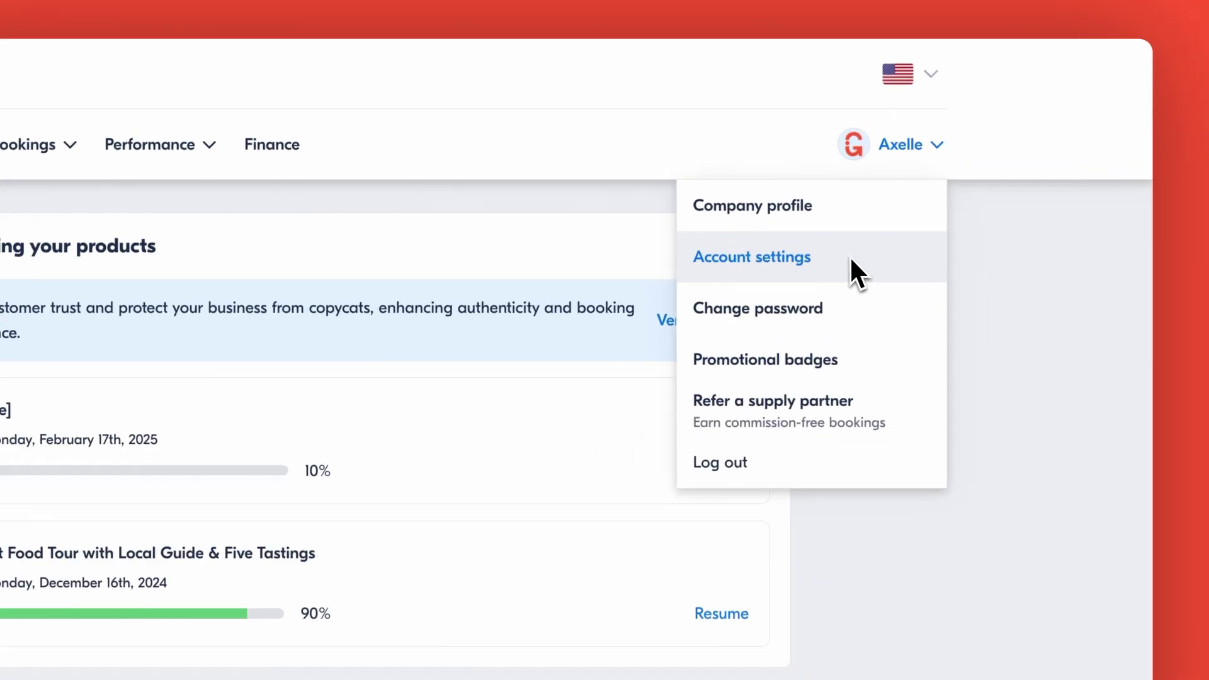
pyautogui.click(940, 183)
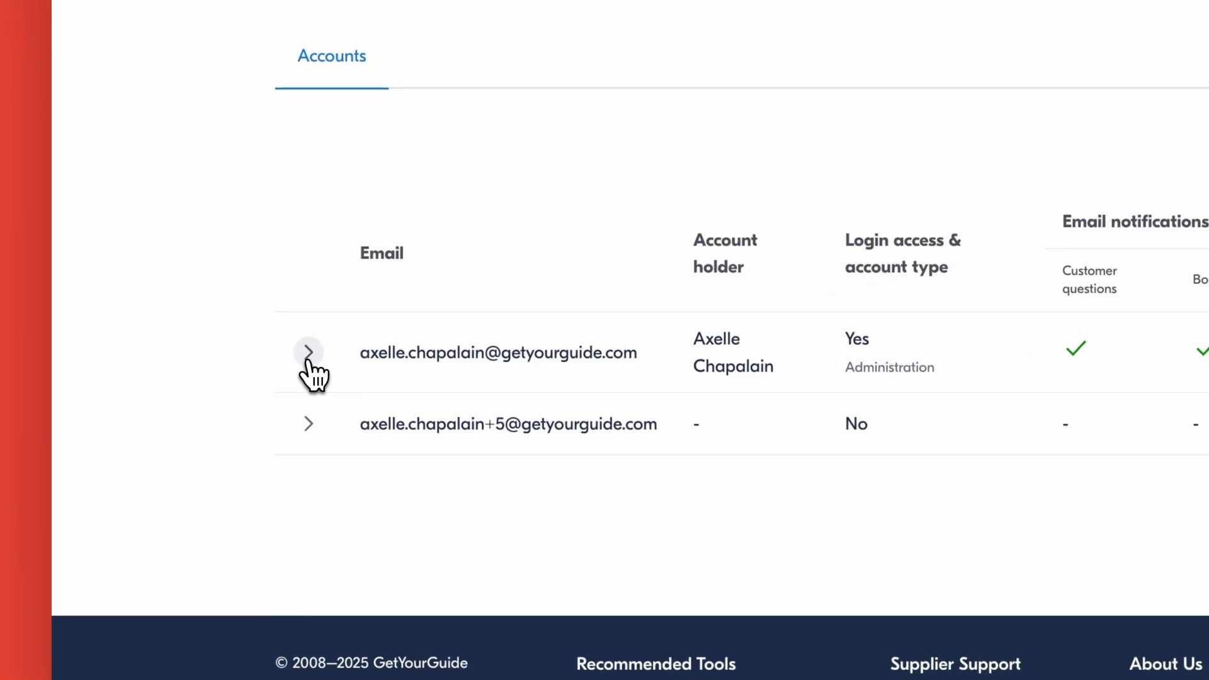
# - Expand the first account's row to reveal its login and 2FA details
pyautogui.click(308, 354)
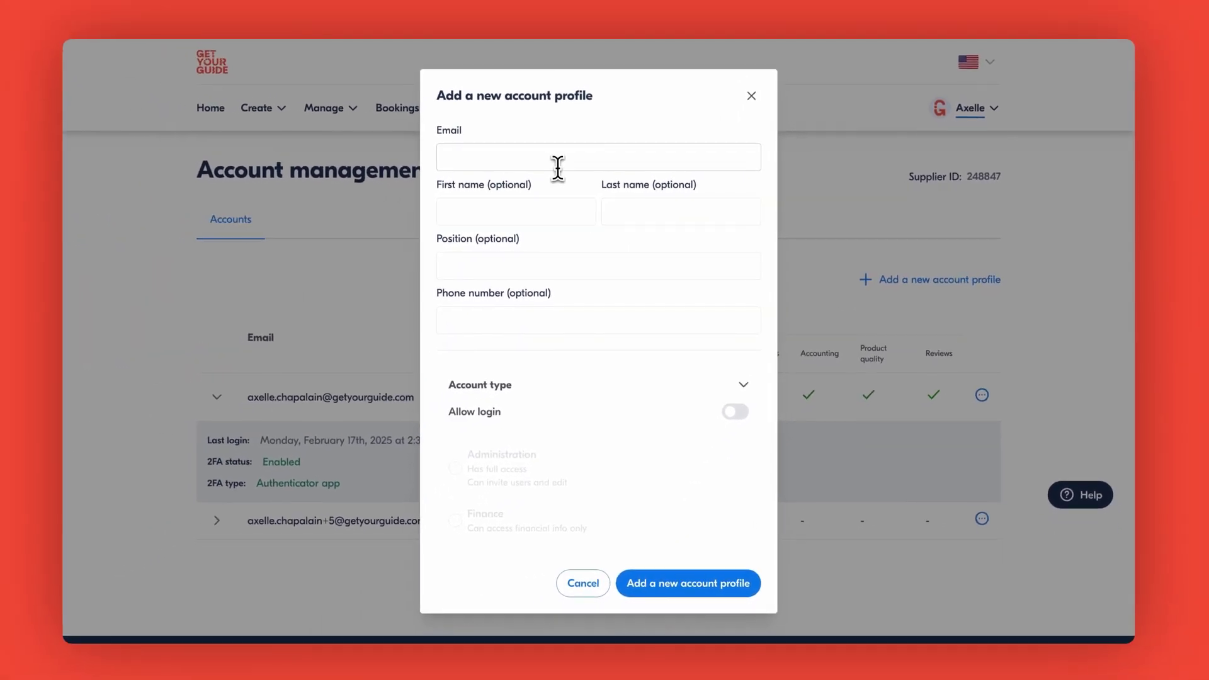
# - Enter the new member's email address, first and last name, position 'Operations' and phone number
pyautogui.click(557, 163)
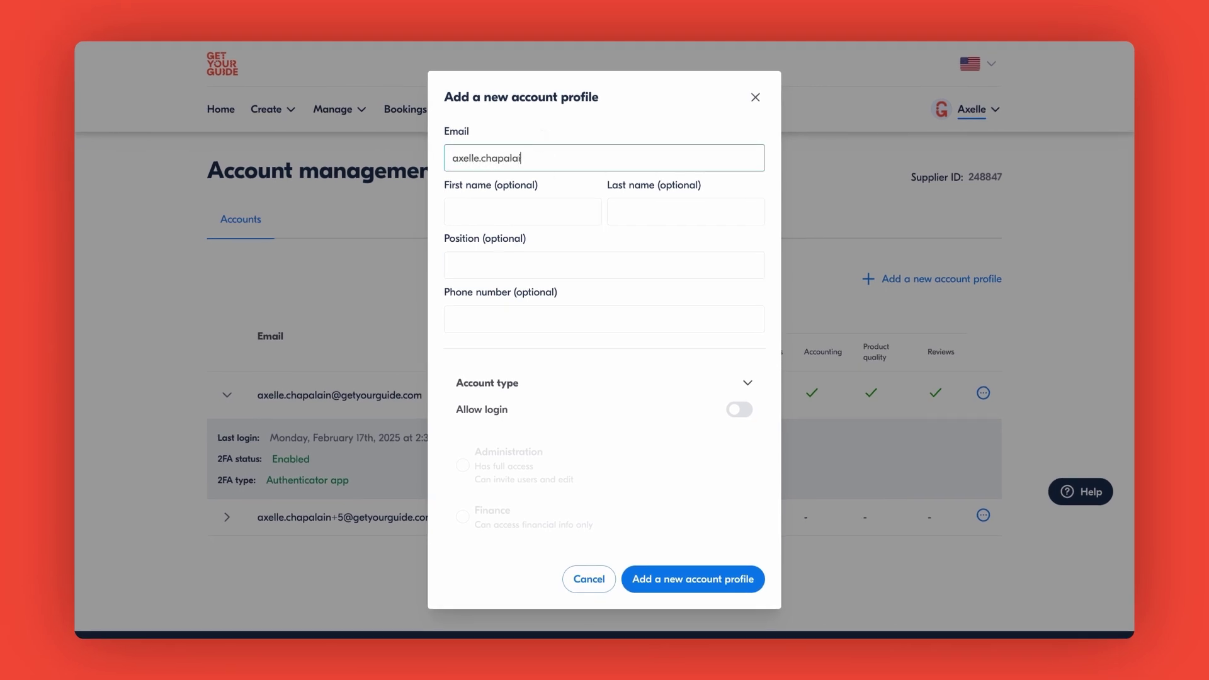
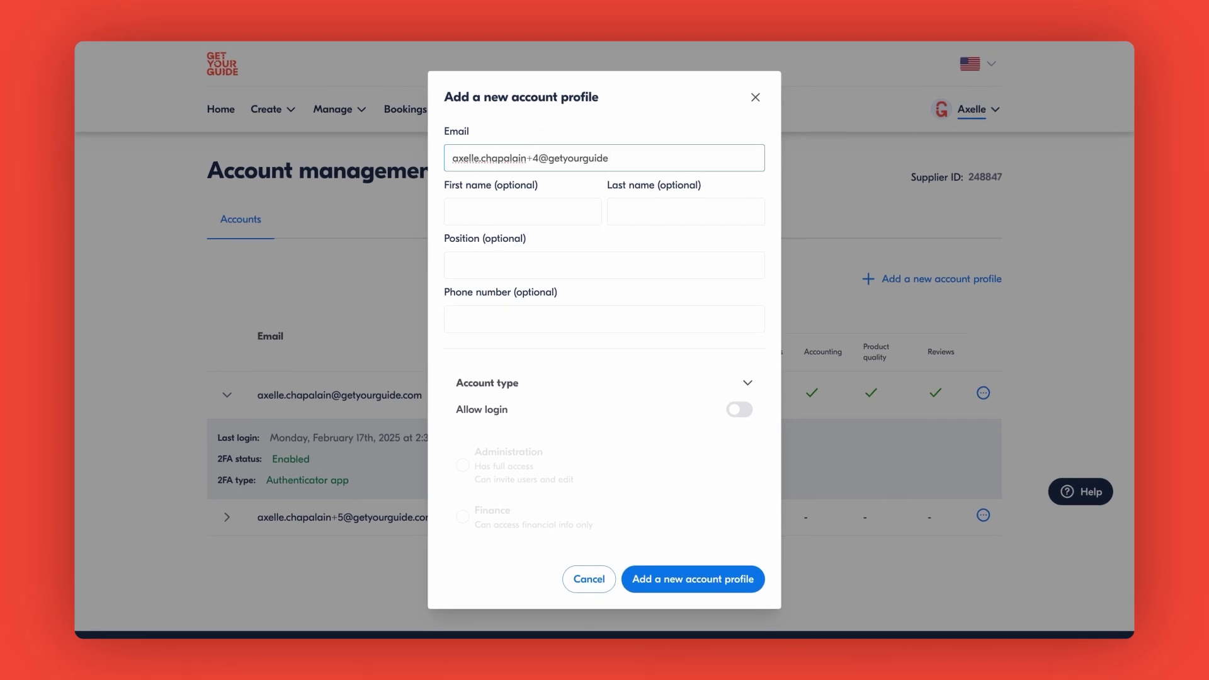
pyautogui.click(470, 207)
pyautogui.press('Tab')
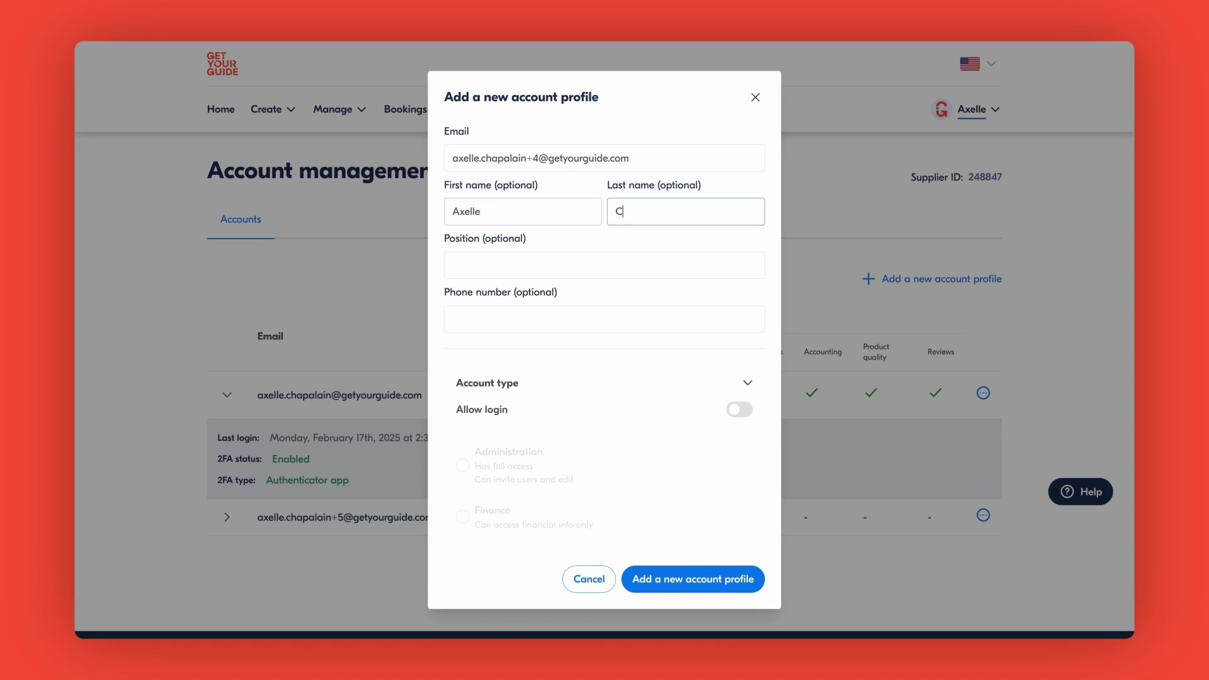
pyautogui.click(449, 264)
pyautogui.write('Operations')
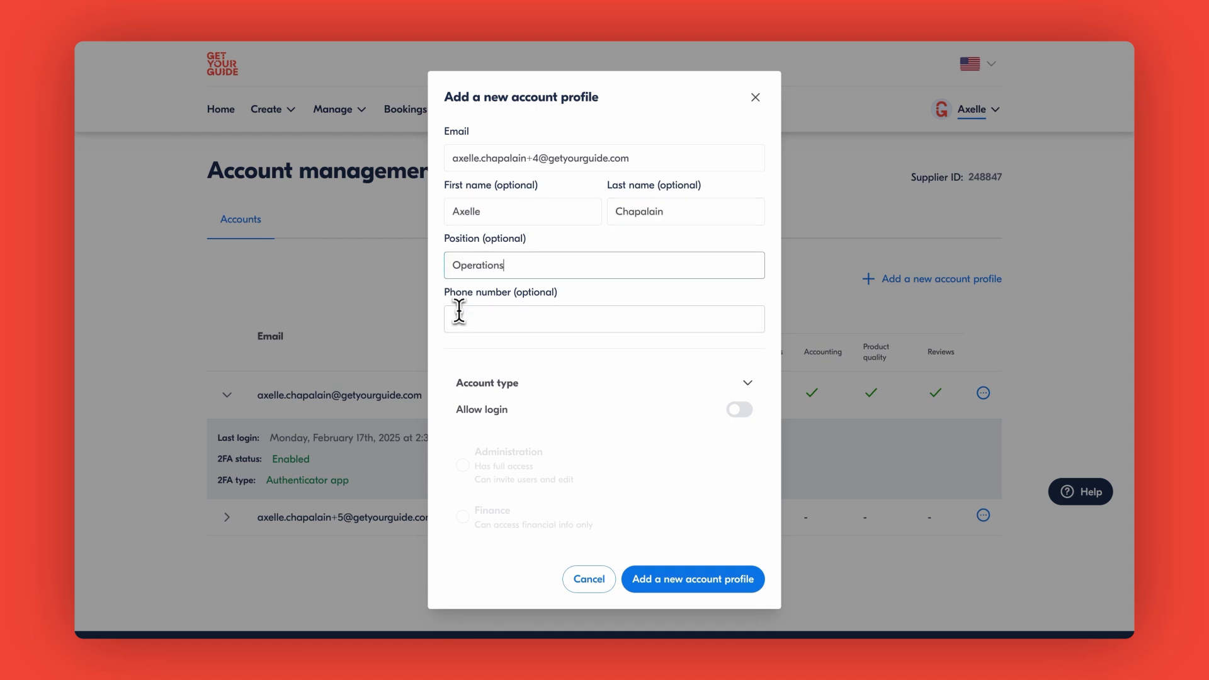
pyautogui.click(459, 316)
pyautogui.write('+49123456789')
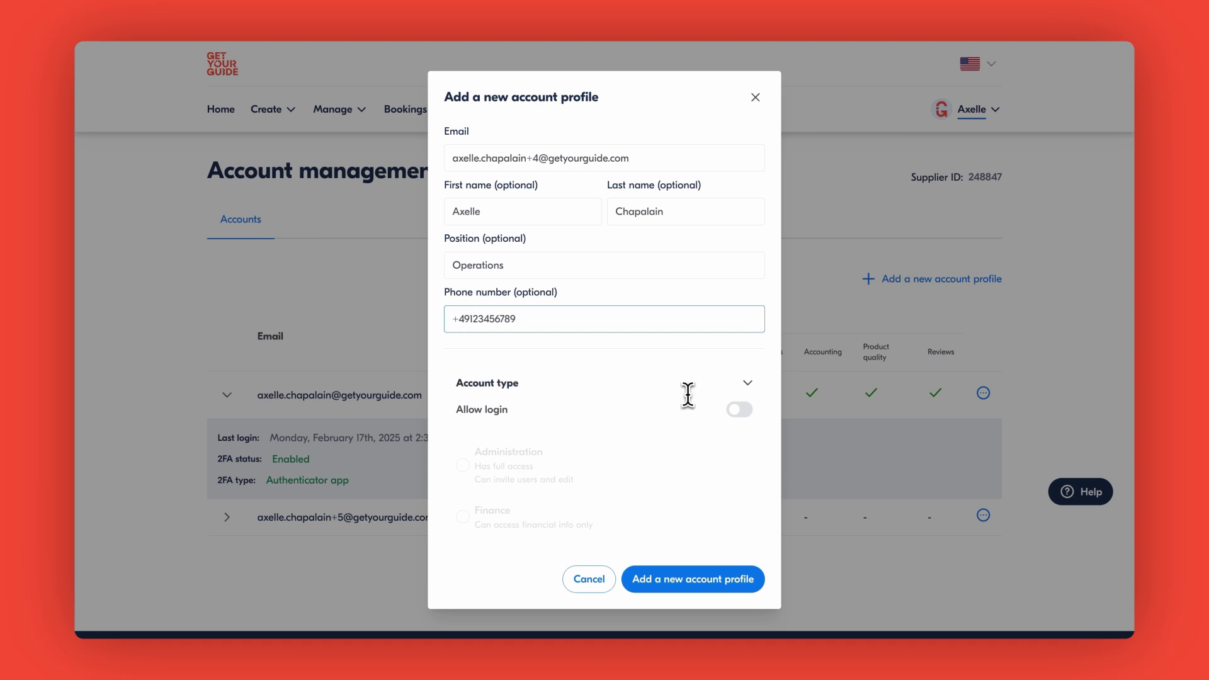
pyautogui.scroll(-2, 688, 395)
pyautogui.scroll(-5, 688, 395)
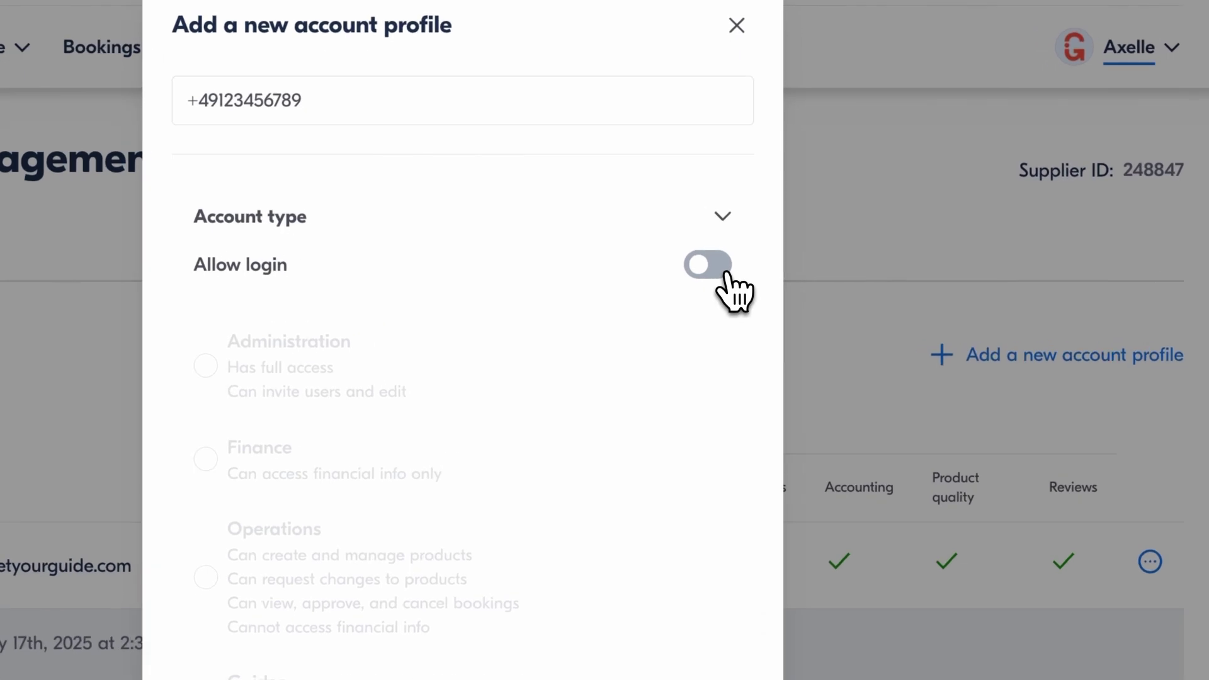
# - Switch on Allow login for the new profile and select the Operations account type
pyautogui.click(728, 274)
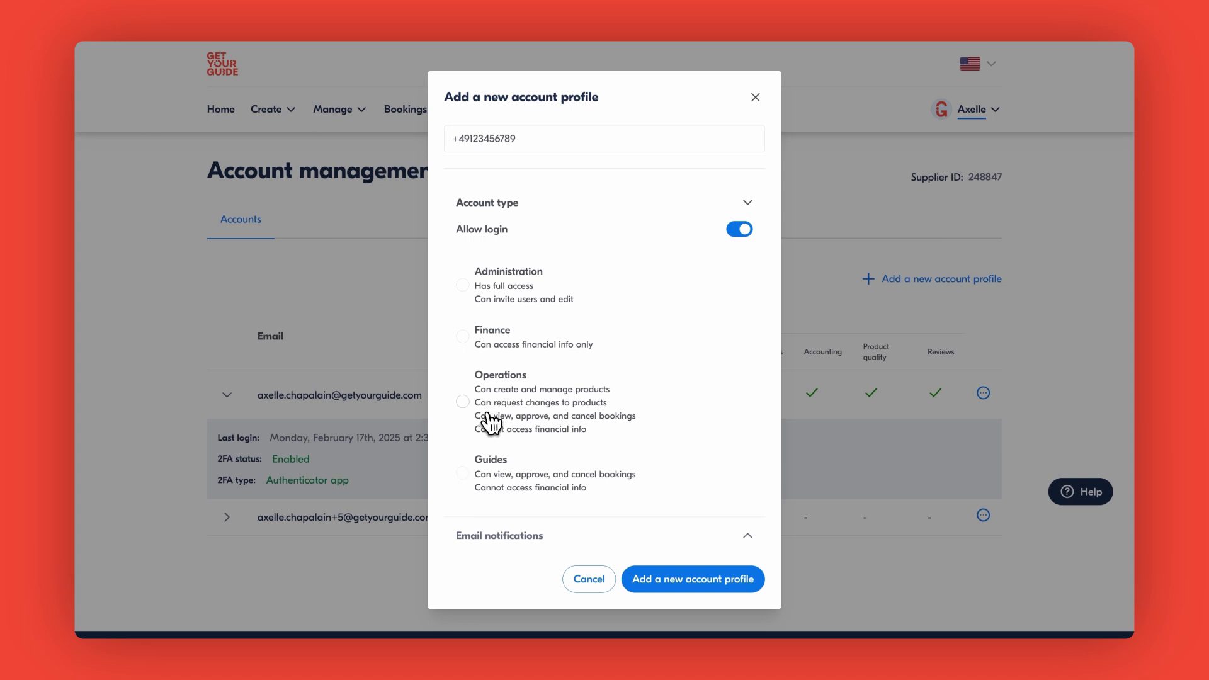
pyautogui.click(463, 404)
pyautogui.scroll(-2, 444, 455)
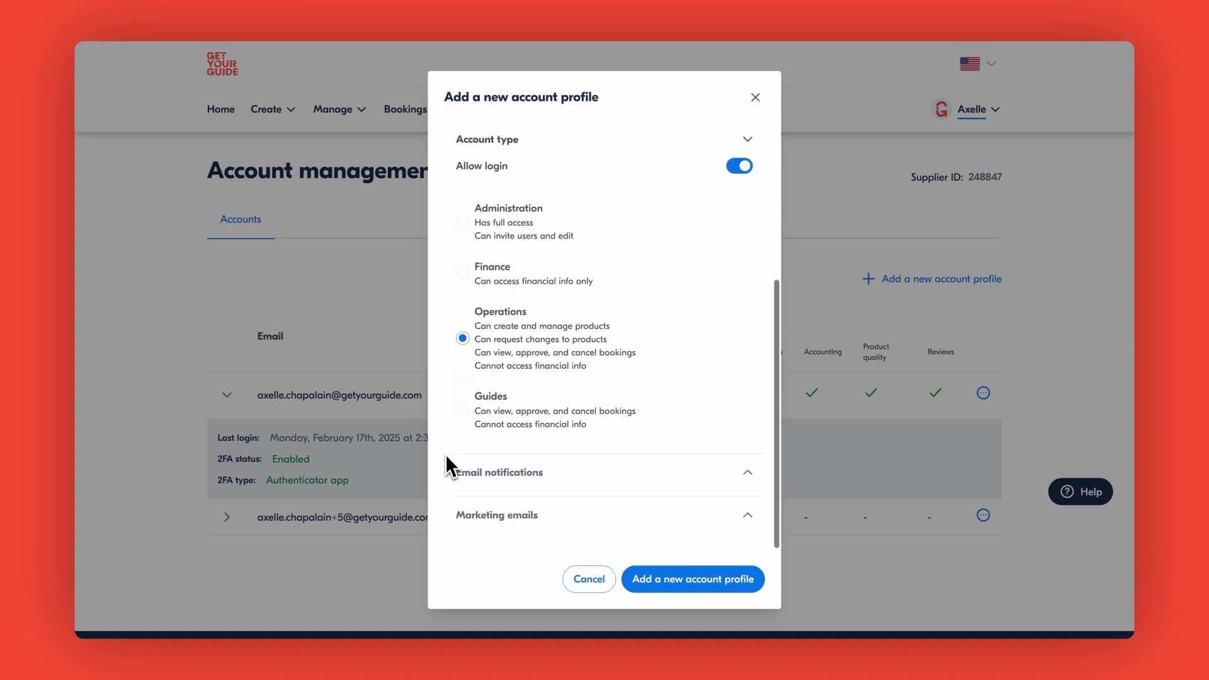
# - Turn on email notifications and uncheck Accounting, Product Quality and Reviews, keeping Bookings and Customer Questions
pyautogui.click(754, 484)
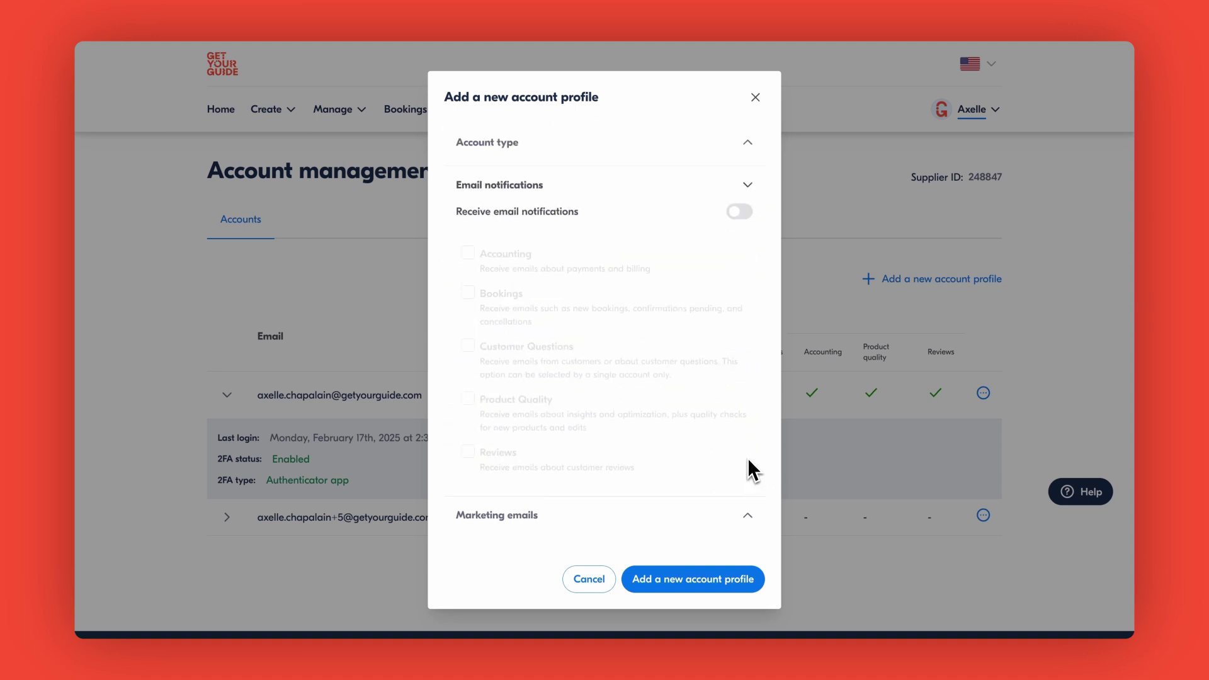
pyautogui.click(744, 214)
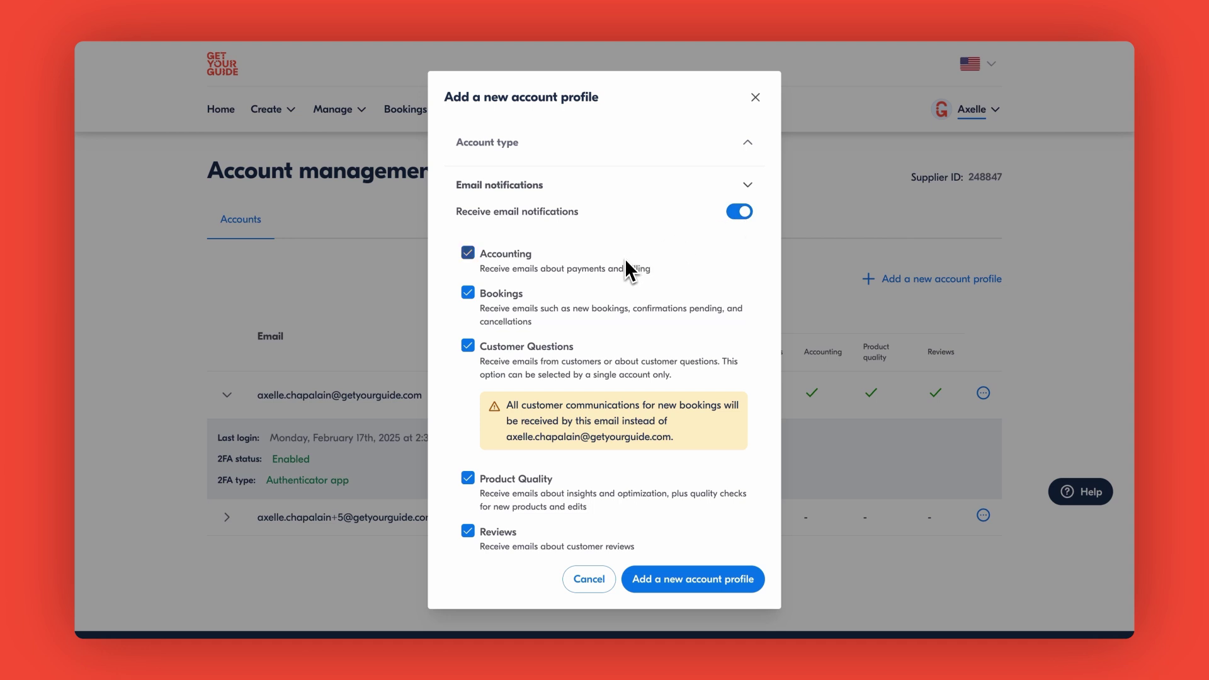
pyautogui.click(468, 259)
pyautogui.scroll(-2, 455, 321)
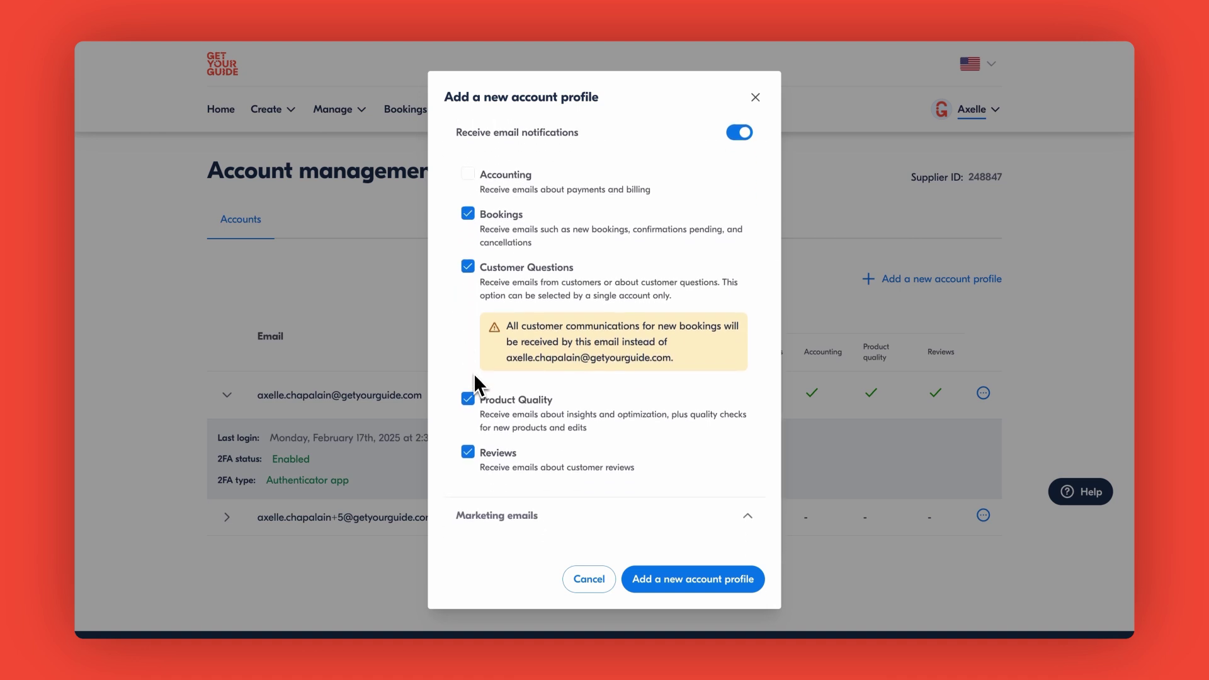
pyautogui.click(471, 405)
pyautogui.click(471, 451)
# - Enable marketing emails with Product Updates checked, then submit the new account profile
pyautogui.click(750, 513)
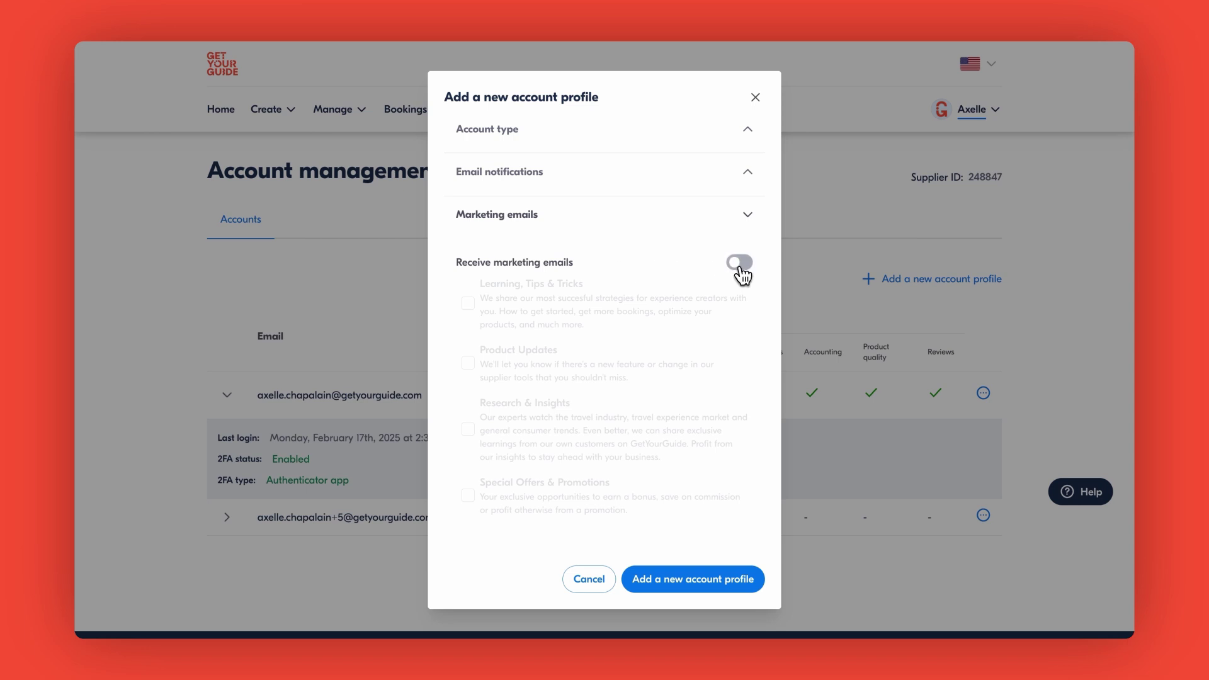
pyautogui.click(741, 265)
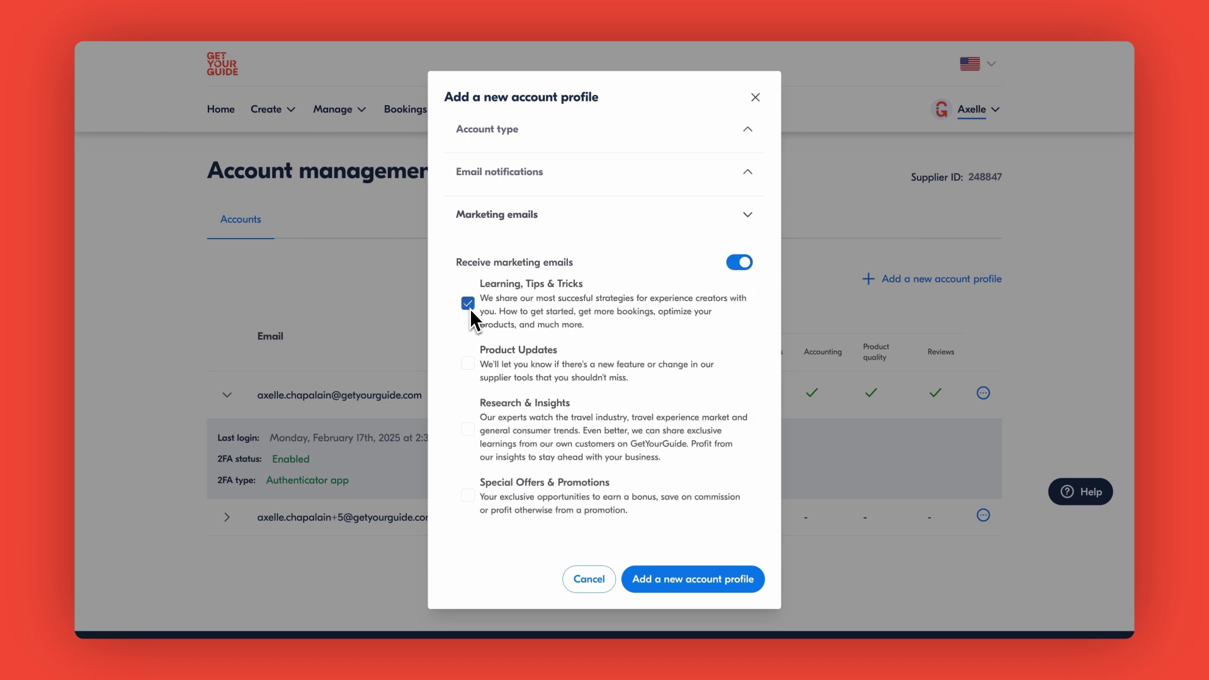
pyautogui.click(468, 364)
pyautogui.click(703, 595)
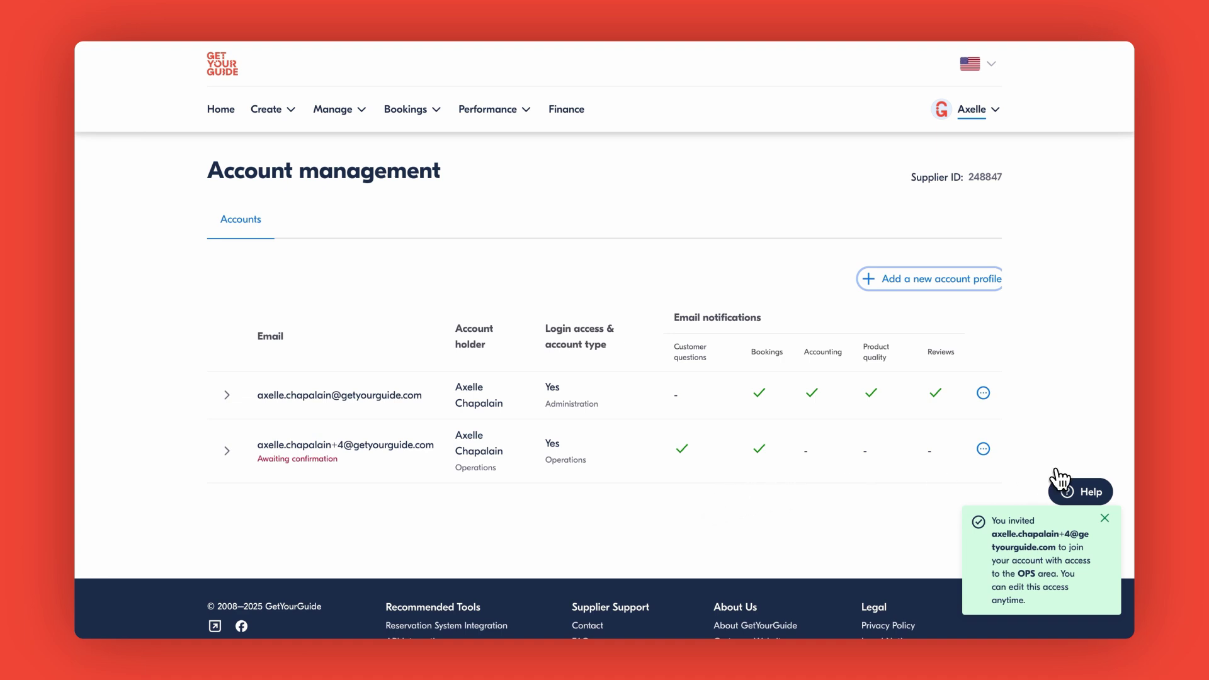
# - Show the '…' actions menu on the pending Operations account's row
pyautogui.click(983, 448)
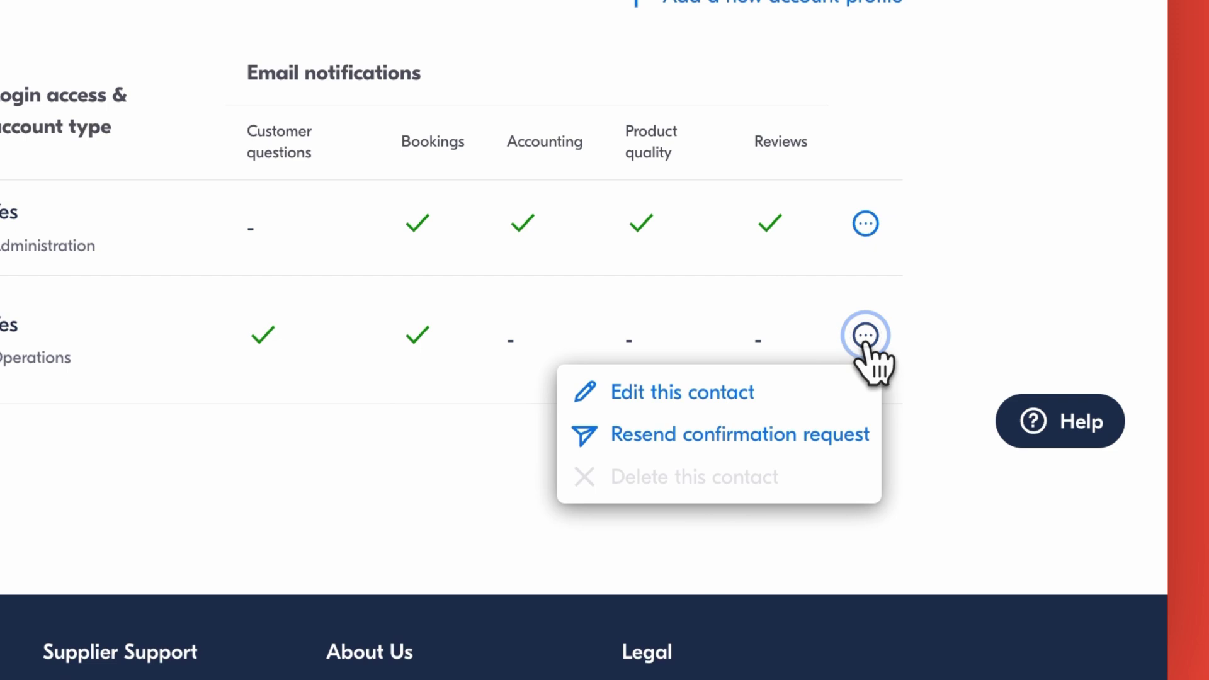